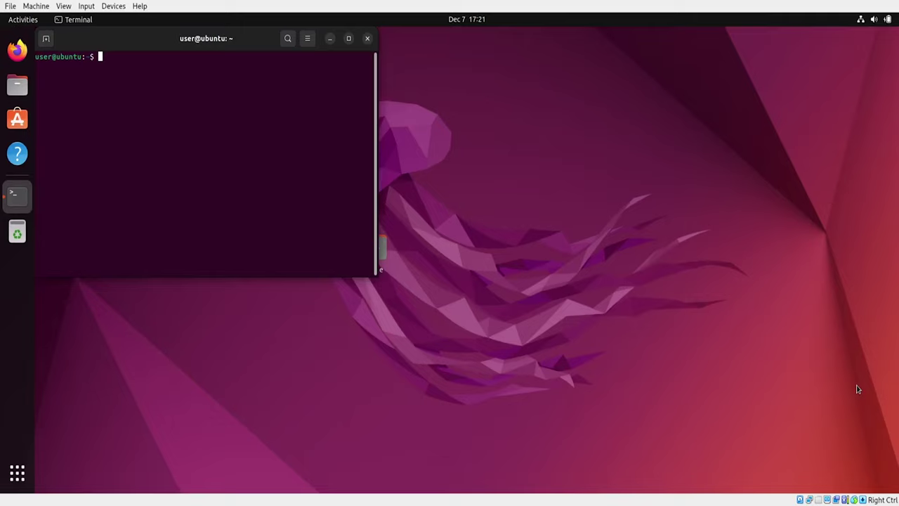
Step: Run ./UEFITool from the home folder, using Tab to complete the name
{"action": "type", "text": "./UEF"}
{"action": "key", "text": "Tab"}
{"action": "key", "text": "Tab"}
{"action": "key", "text": "Tab"}
{"action": "type", "text": "To"}
{"action": "key", "text": "Tab"}
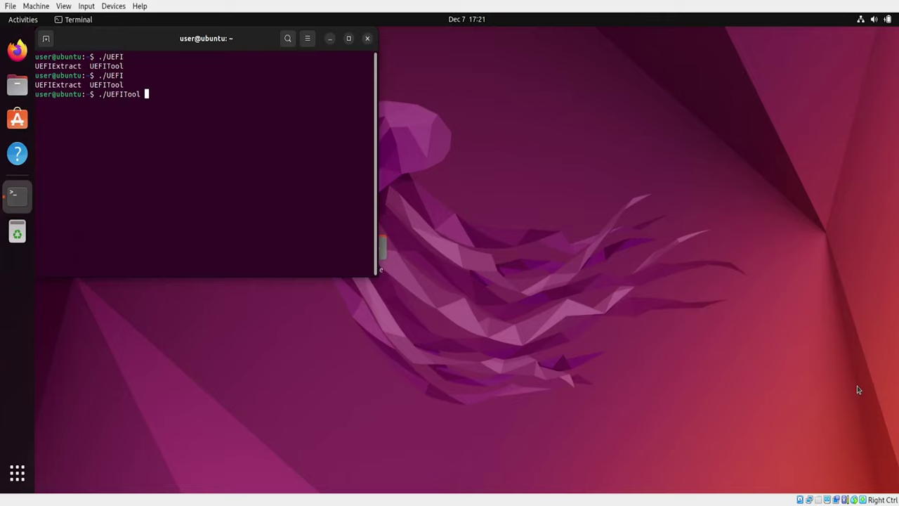
{"action": "key", "text": "Return"}
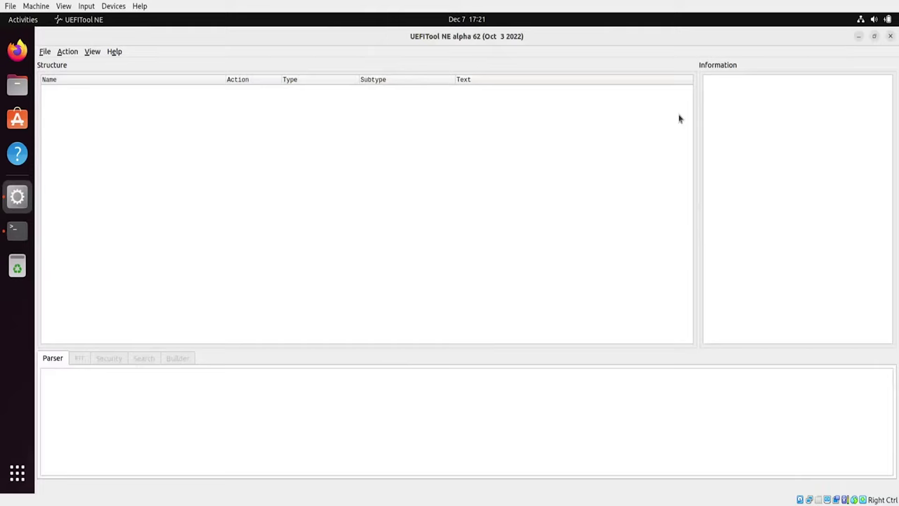
Step: Open OVMF.fd from edk2/Build/OvmfX64/DEBUG_GCC5/FV as the firmware image
{"action": "left_click", "coordinate": [43, 55]}
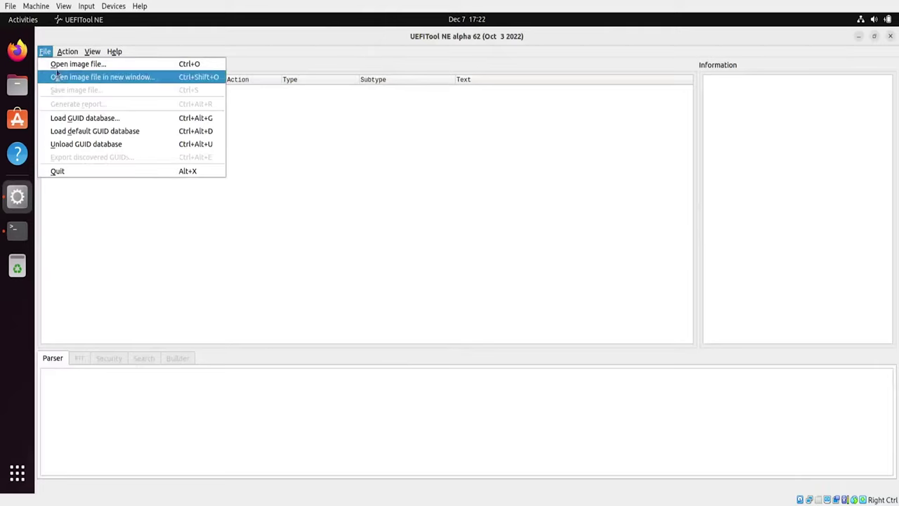
{"action": "left_click", "coordinate": [60, 65]}
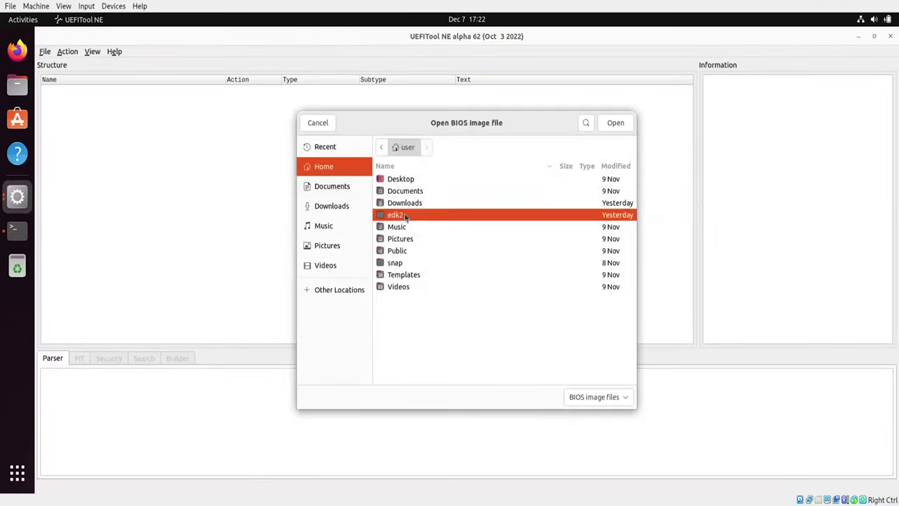
{"action": "double_click", "coordinate": [404, 215]}
{"action": "double_click", "coordinate": [401, 227]}
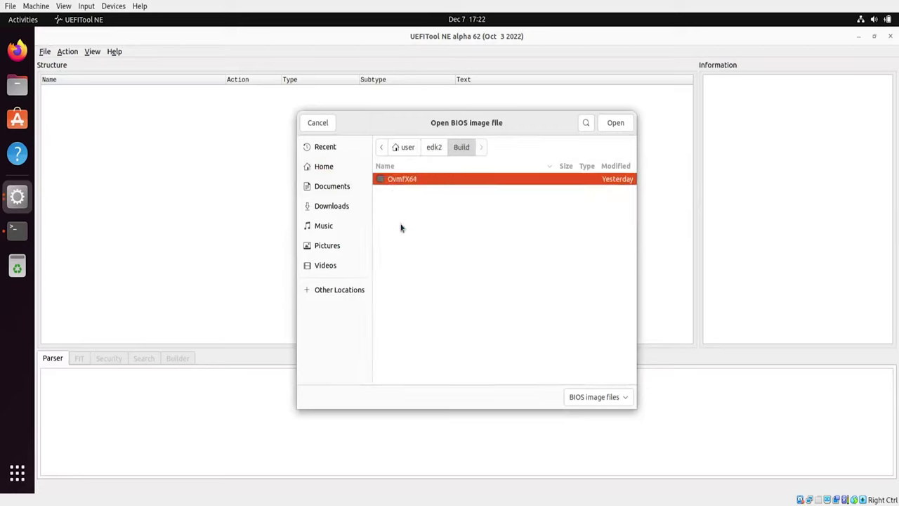
{"action": "double_click", "coordinate": [425, 177]}
{"action": "double_click", "coordinate": [424, 180]}
{"action": "double_click", "coordinate": [424, 180]}
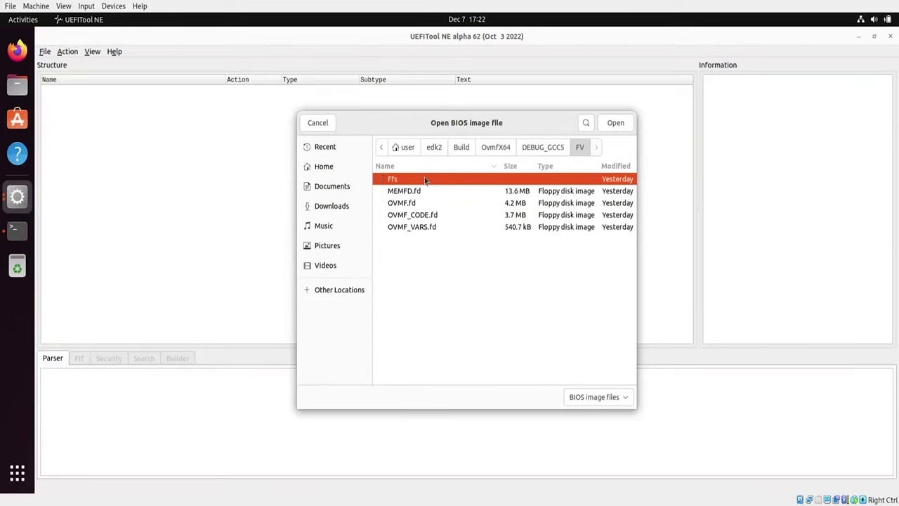
{"action": "left_click", "coordinate": [411, 206]}
{"action": "double_click", "coordinate": [411, 204]}
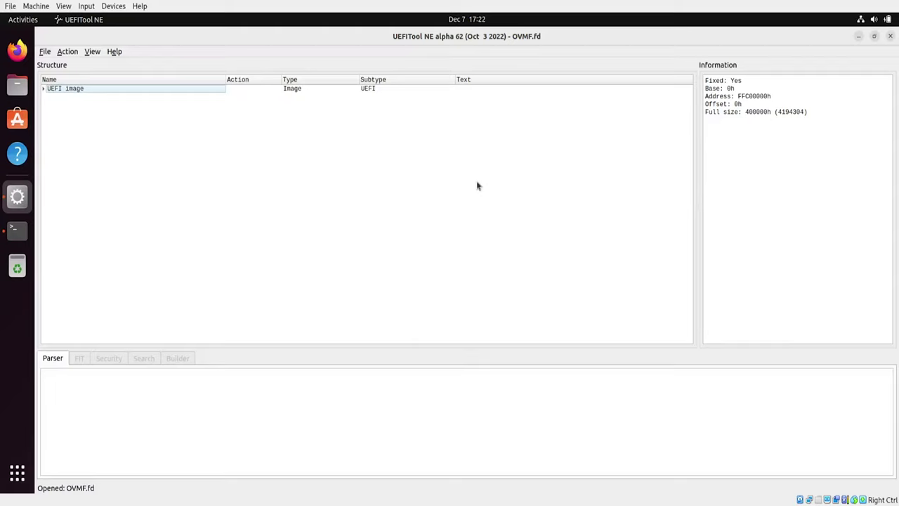
{"action": "double_click", "coordinate": [750, 111]}
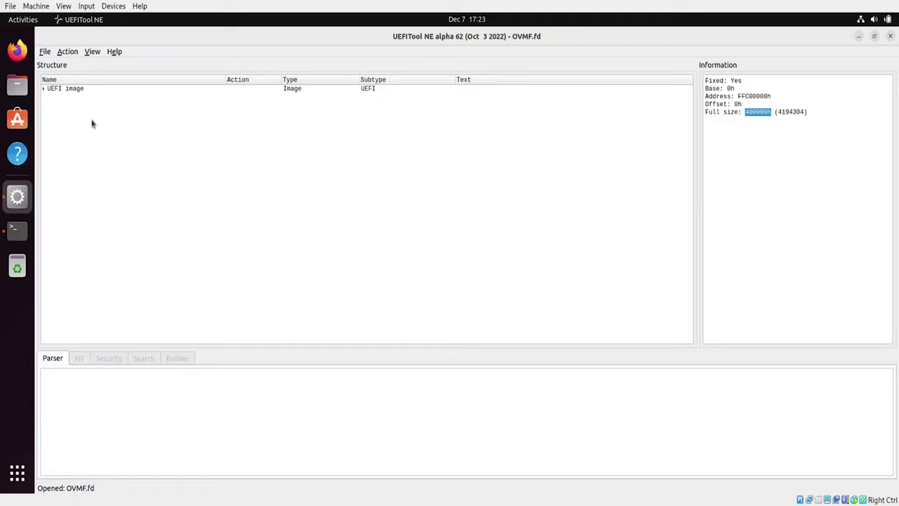
Step: Expand the UEFI image and review the NVRAM, 48DB5E17 and 763BED0D volume details
{"action": "left_click", "coordinate": [44, 88]}
{"action": "left_click", "coordinate": [43, 88]}
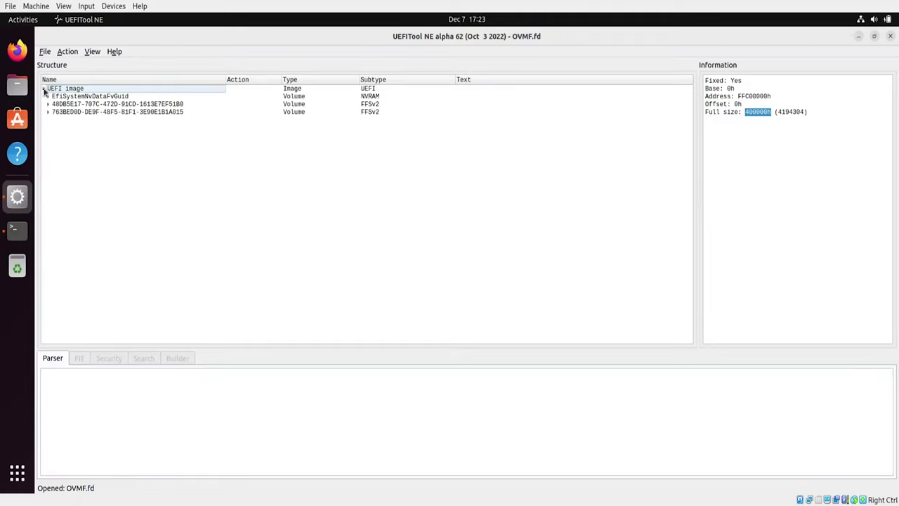
{"action": "left_click", "coordinate": [297, 96]}
{"action": "left_click", "coordinate": [297, 104]}
{"action": "left_click", "coordinate": [295, 113]}
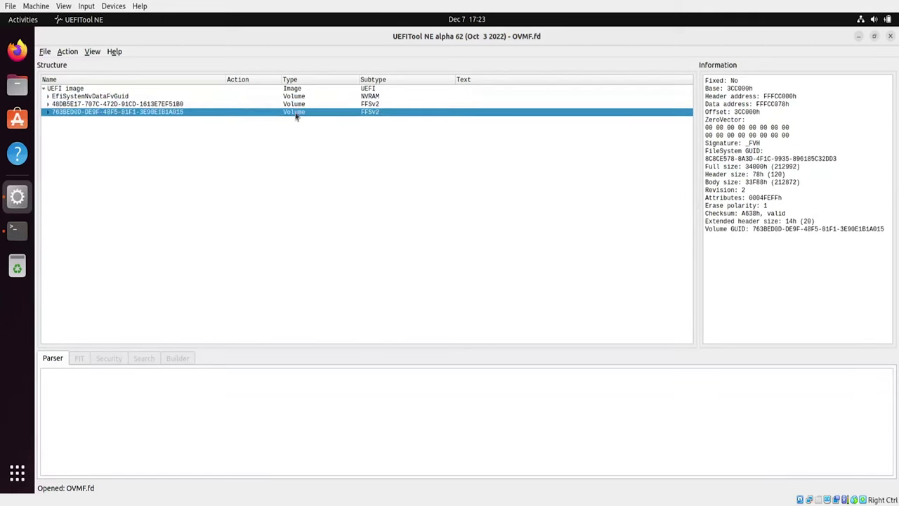
{"action": "left_click", "coordinate": [299, 98]}
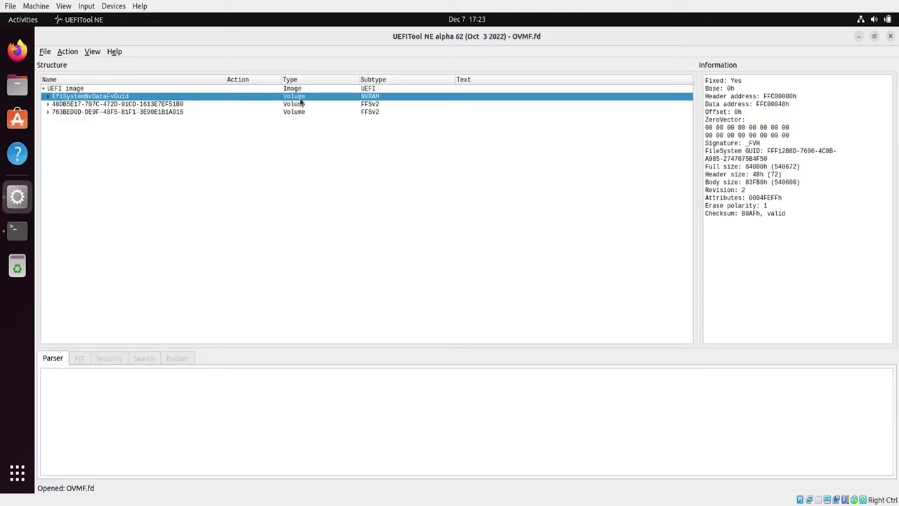
{"action": "key", "text": "Down"}
{"action": "key", "text": "Down"}
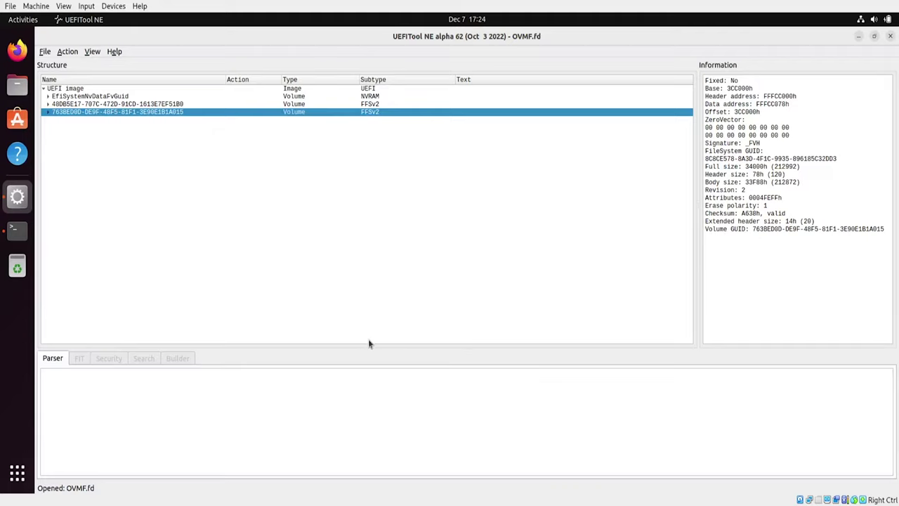
Step: Unfold 48DB5E17 through 9E21FD93 and LzmaCustomDecompressGuid down to both volume image sections
{"action": "left_click", "coordinate": [47, 104]}
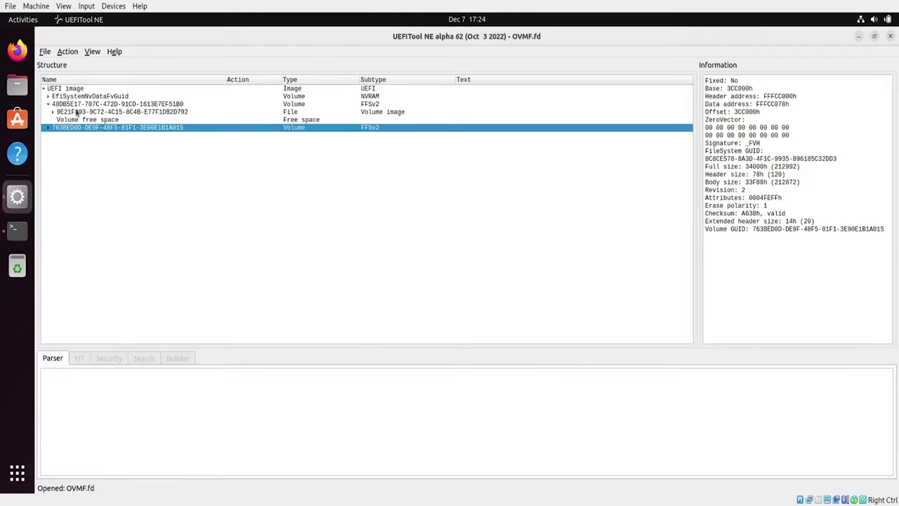
{"action": "left_click", "coordinate": [52, 112]}
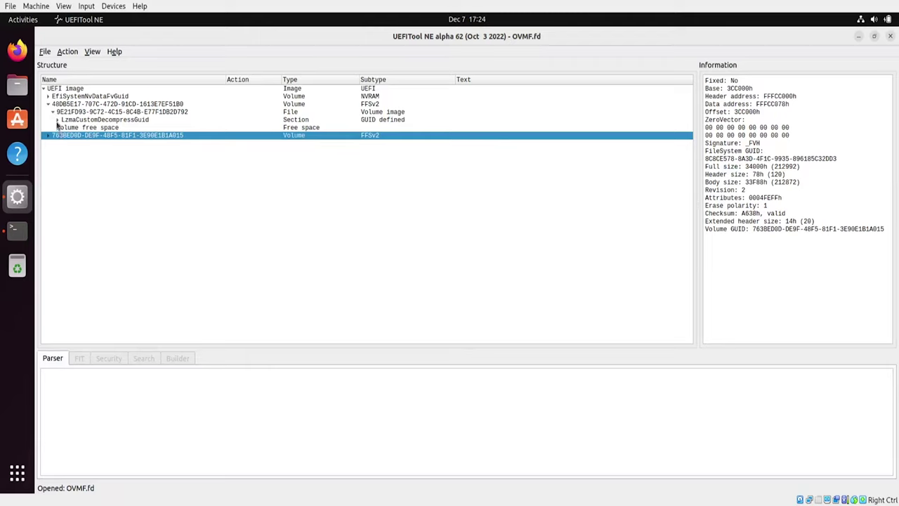
{"action": "left_click", "coordinate": [58, 120]}
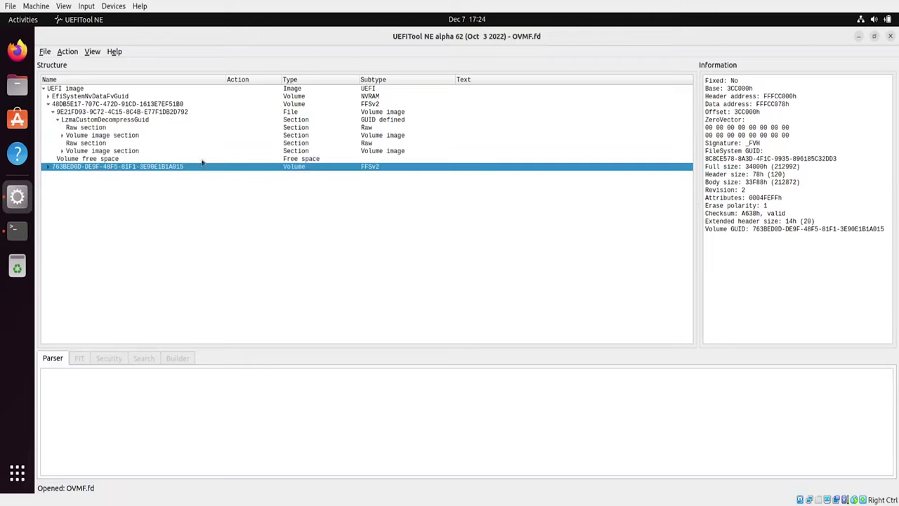
{"action": "left_click", "coordinate": [62, 135]}
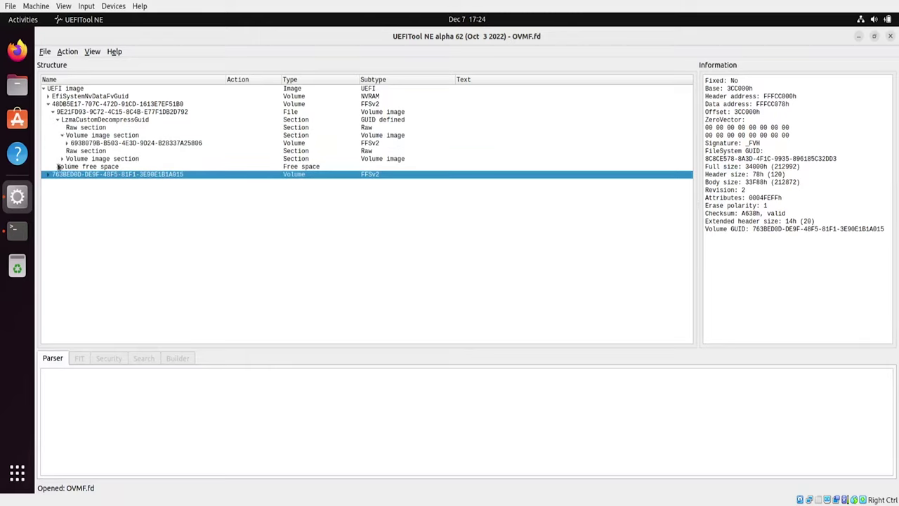
{"action": "left_click", "coordinate": [62, 159]}
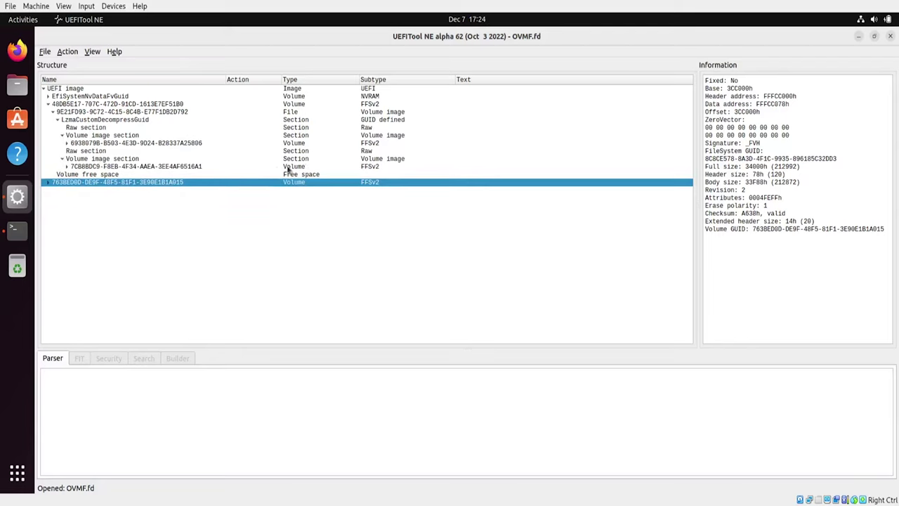
Step: Compare the nested volumes' details and copy the 6938079B volume GUID
{"action": "left_click", "coordinate": [385, 169]}
{"action": "left_click", "coordinate": [381, 145]}
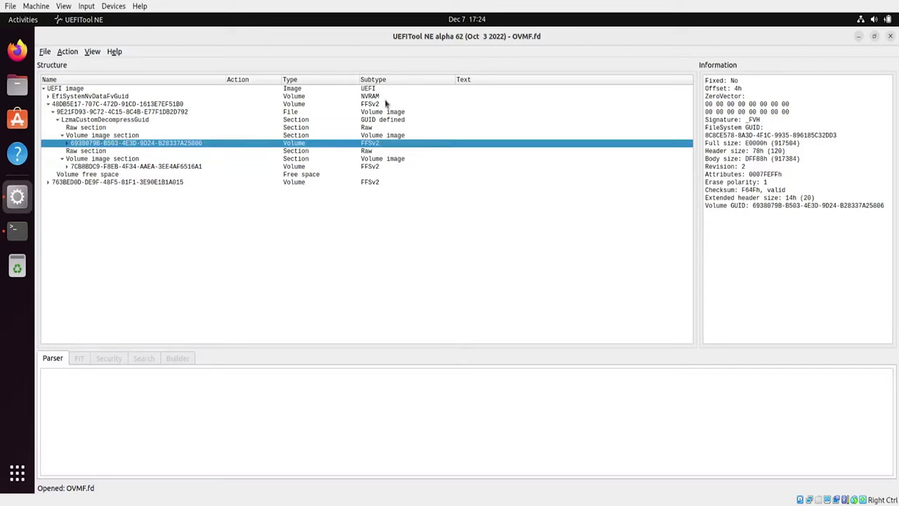
{"action": "left_click", "coordinate": [384, 105]}
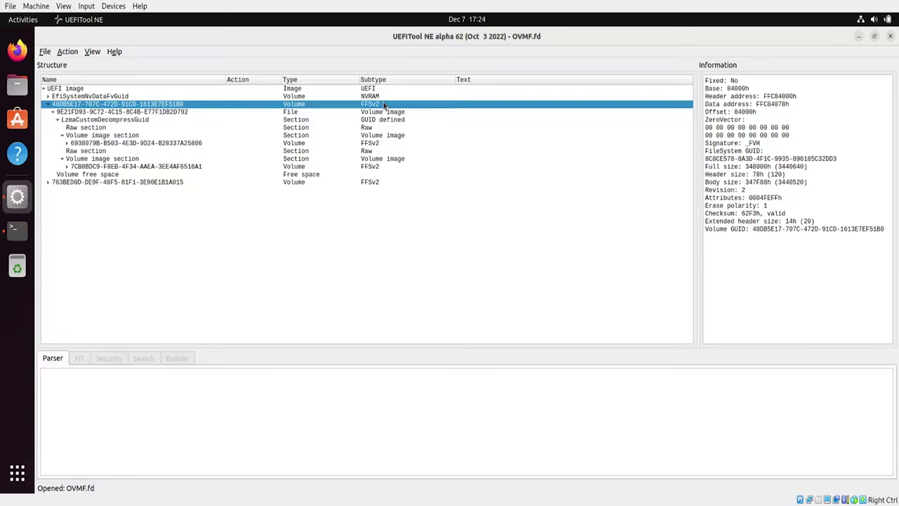
{"action": "left_click", "coordinate": [218, 145]}
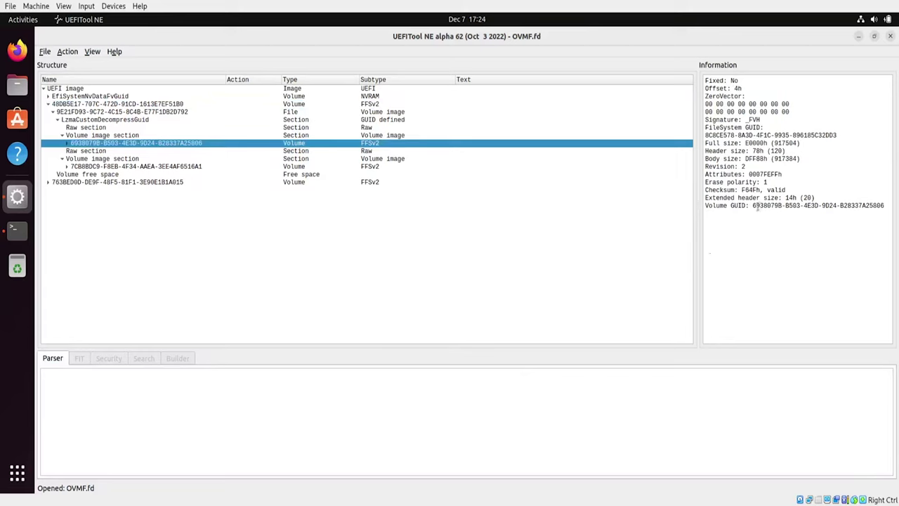
{"action": "left_click_drag", "start_coordinate": [756, 207], "coordinate": [836, 201]}
{"action": "left_click", "coordinate": [884, 205], "text": "shift"}
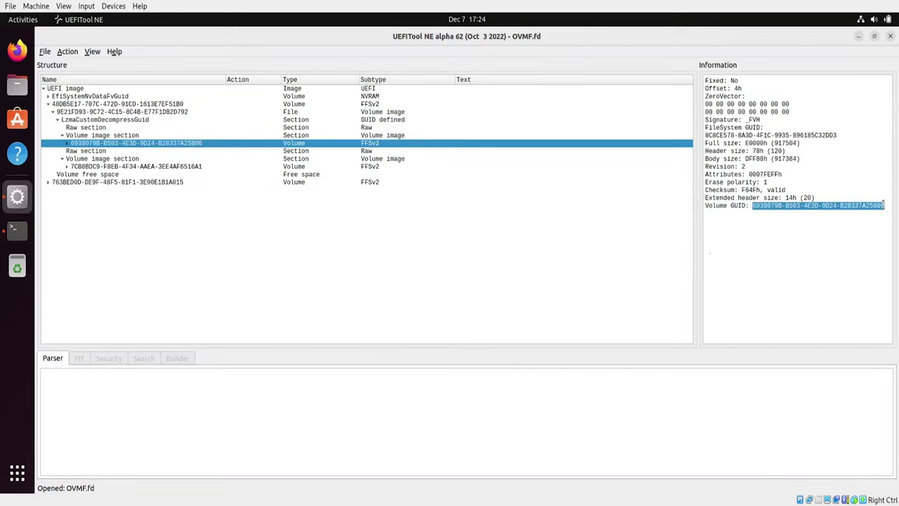
{"action": "right_click", "coordinate": [876, 205]}
{"action": "left_click", "coordinate": [878, 212]}
Step: Open edk2/OvmfPkg/OvmfPkgX64.fdf in vim in a new terminal tab
{"action": "left_click", "coordinate": [17, 228]}
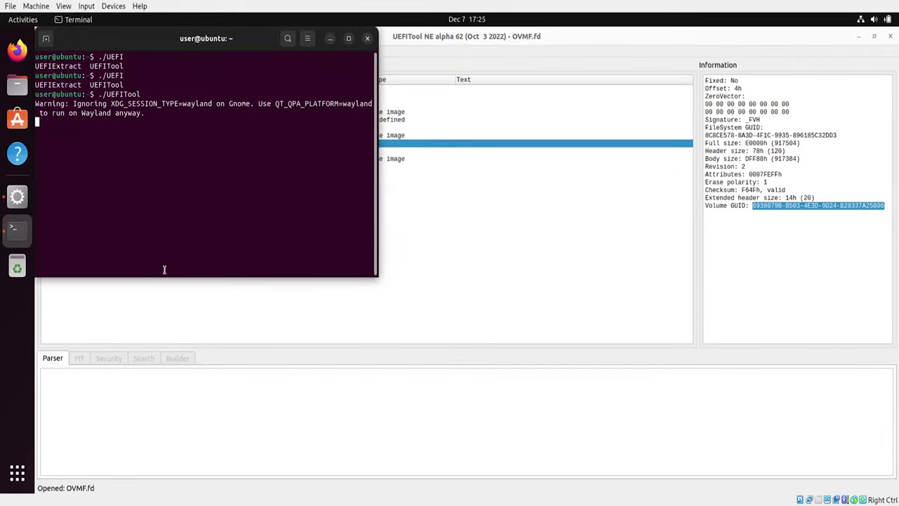
{"action": "key", "text": "ctrl+shift+t"}
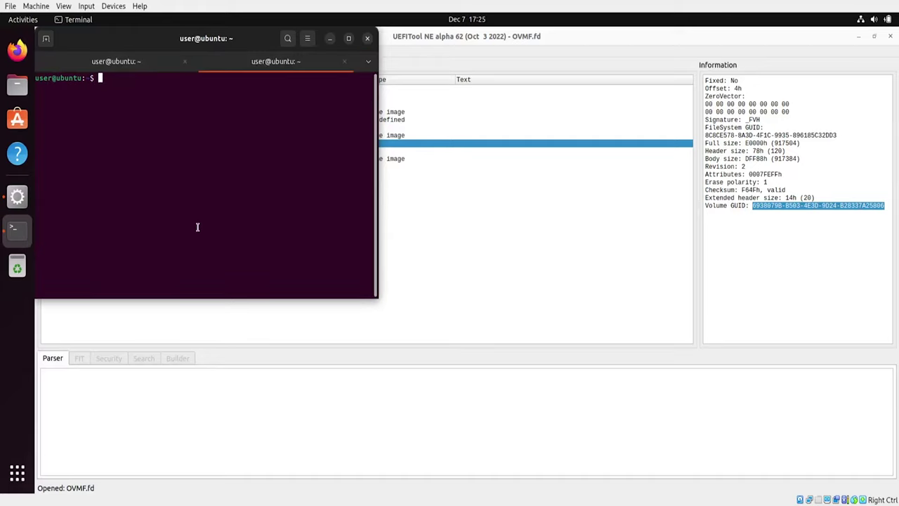
{"action": "type", "text": "vim edk2/OvmfPkg/"}
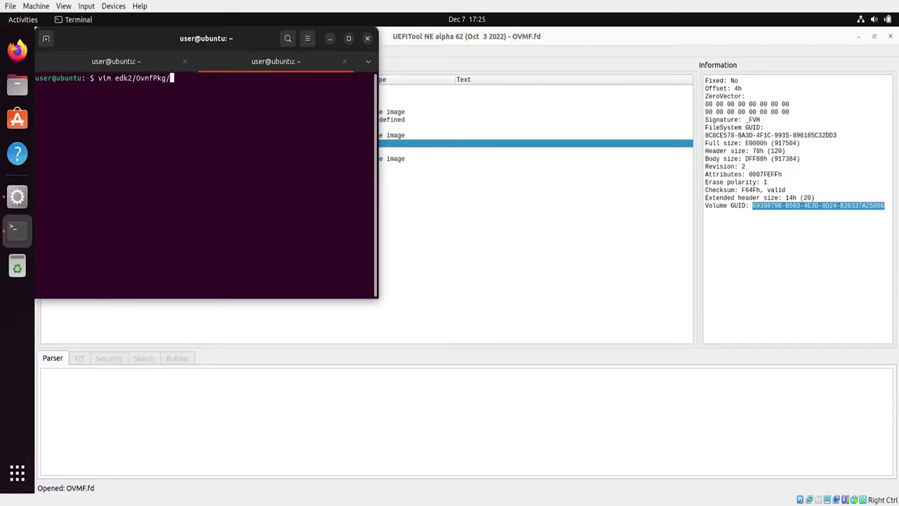
{"action": "type", "text": "OvmfPkgX64.fdf"}
{"action": "key", "text": "Return"}
Step: Search the FDF for the pasted 6938079B GUID and land on the [FV.PEIFV] header
{"action": "type", "text": "/"}
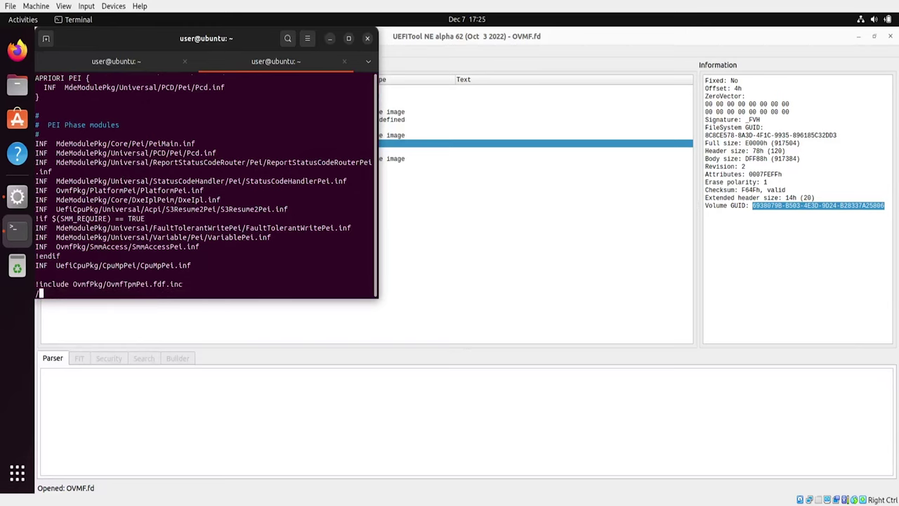
{"action": "key", "text": "ctrl+shift+v"}
{"action": "key", "text": "Return"}
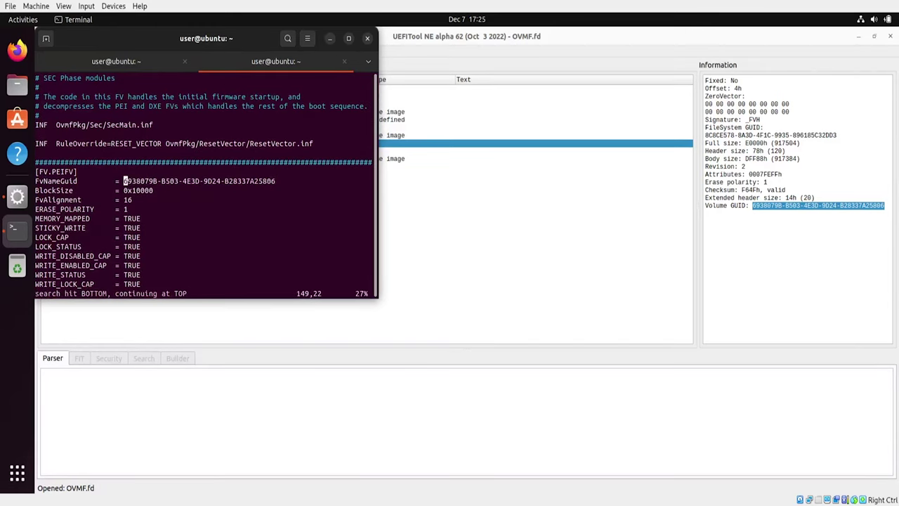
{"action": "key", "text": "k"}
{"action": "key", "text": "ctrl+plus"}
{"action": "key", "text": "ctrl+plus"}
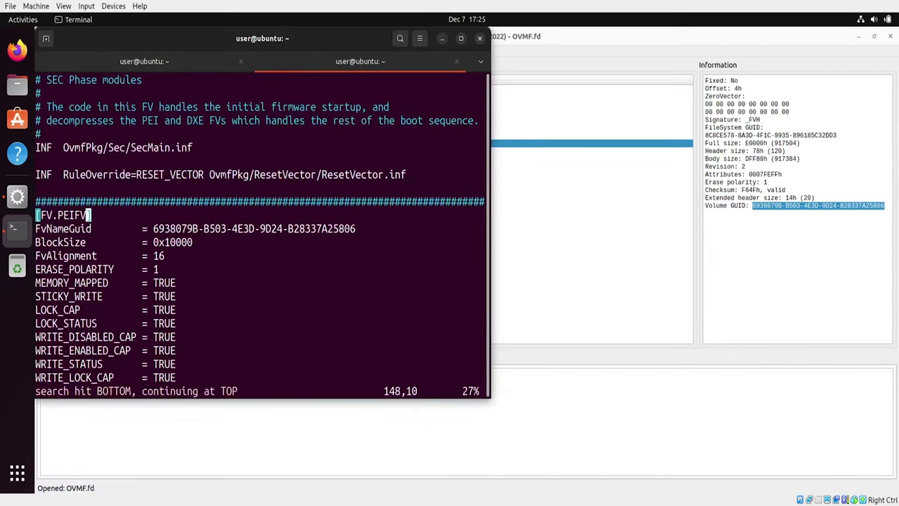
{"action": "key", "text": "k"}
{"action": "key", "text": "j"}
{"action": "key", "text": "h"}
{"action": "key", "text": "h"}
{"action": "key", "text": "h"}
{"action": "key", "text": "h"}
{"action": "key", "text": "h"}
{"action": "key", "text": "h"}
{"action": "key", "text": "h"}
{"action": "key", "text": "h"}
{"action": "key", "text": "l"}
{"action": "key", "text": "l"}
{"action": "key", "text": "l"}
{"action": "key", "text": "l"}
{"action": "key", "text": "l"}
{"action": "key", "text": "l"}
{"action": "key", "text": "l"}
{"action": "key", "text": "l"}
{"action": "key", "text": "j"}
Step: Move through APRIORI PEI to the PEI Phase modules: PeiMain.inf, Pcd.inf, ReportStatusCodeRouter
{"action": "key", "text": "Down"}
{"action": "key", "text": "Down"}
{"action": "key", "text": "Down"}
{"action": "key", "text": "Down"}
{"action": "key", "text": "Down"}
{"action": "key", "text": "Down"}
{"action": "key", "text": "Down"}
{"action": "key", "text": "Down"}
{"action": "key", "text": "Down"}
{"action": "key", "text": "Down"}
{"action": "key", "text": "Down"}
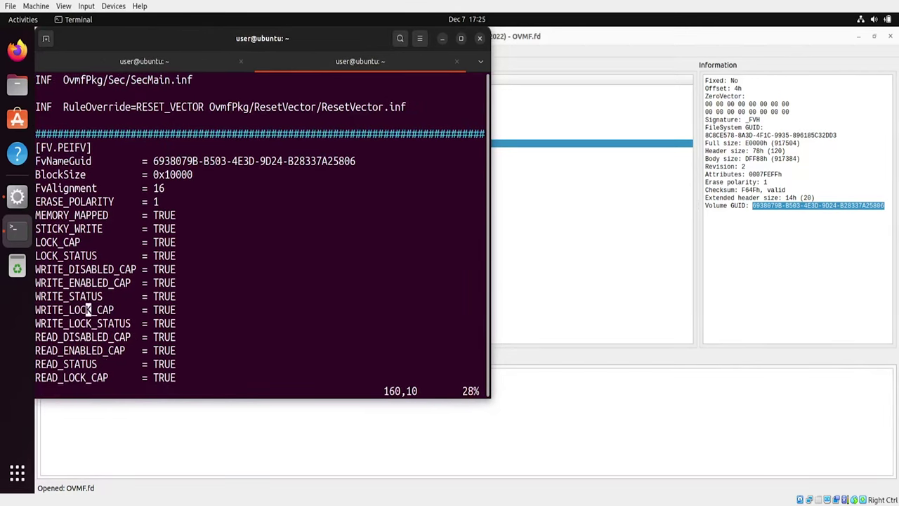
{"action": "key", "text": "Down"}
{"action": "key", "text": "Down"}
{"action": "key", "text": "Down"}
{"action": "key", "text": "Down"}
{"action": "key", "text": "Down"}
{"action": "key", "text": "Down"}
{"action": "key", "text": "Down"}
{"action": "key", "text": "Down"}
{"action": "key", "text": "Down"}
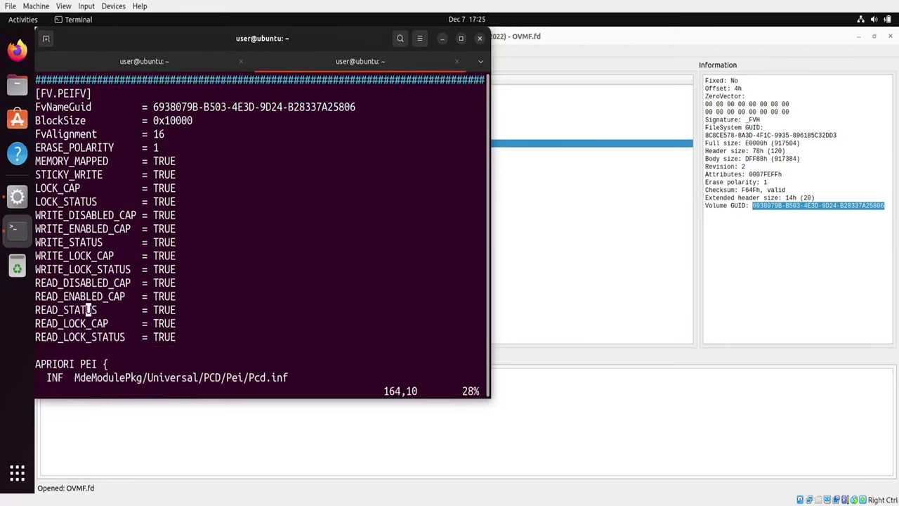
{"action": "key", "text": "Down"}
{"action": "key", "text": "Down"}
{"action": "key", "text": "Down"}
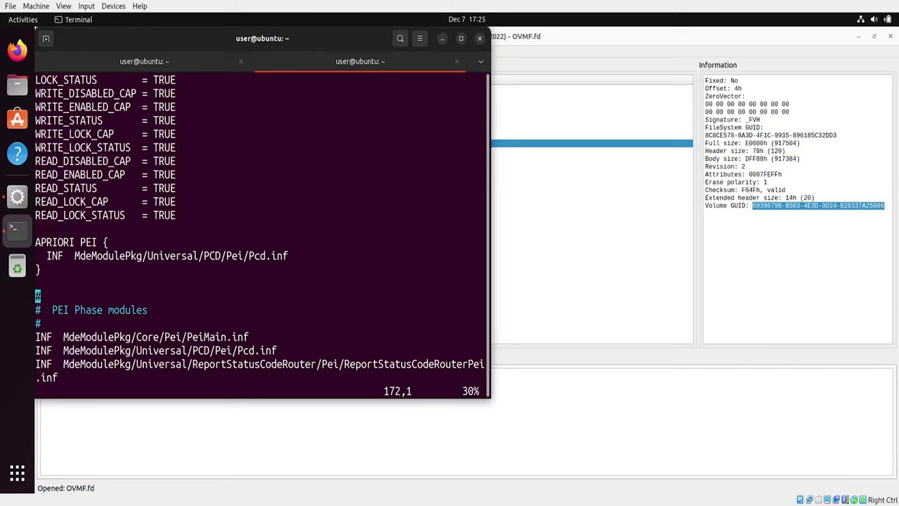
{"action": "key", "text": "Up"}
{"action": "key", "text": "Up"}
{"action": "key", "text": "Up"}
{"action": "key", "text": "Up"}
{"action": "key", "text": "Up"}
{"action": "key", "text": "Down"}
{"action": "key", "text": "Down"}
{"action": "key", "text": "Down"}
{"action": "key", "text": "Down"}
{"action": "key", "text": "Down"}
{"action": "key", "text": "Down"}
{"action": "key", "text": "Down"}
{"action": "key", "text": "Down"}
{"action": "key", "text": "Down"}
{"action": "key", "text": "Down"}
{"action": "key", "text": "Down"}
{"action": "key", "text": "Down"}
{"action": "key", "text": "Up"}
{"action": "key", "text": "Up"}
{"action": "key", "text": "Up"}
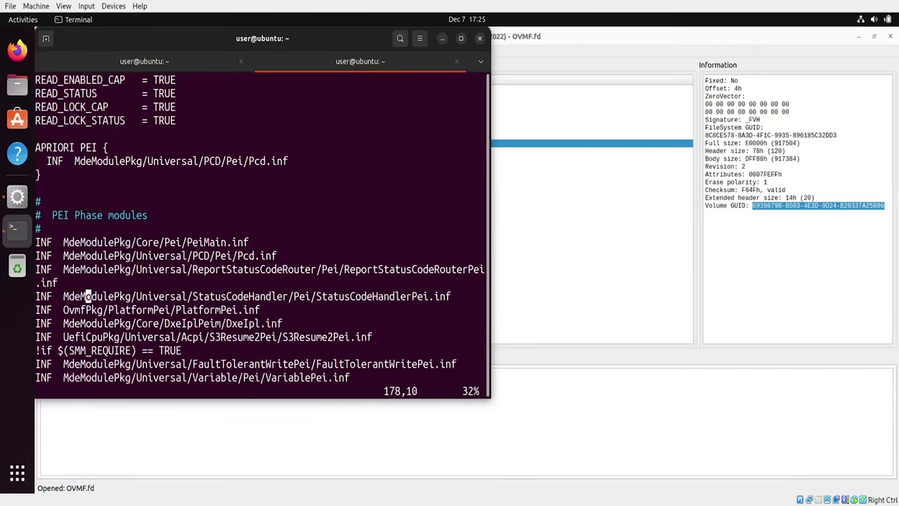
{"action": "key", "text": "Up"}
{"action": "key", "text": "Down"}
{"action": "key", "text": "Down"}
{"action": "key", "text": "Up"}
{"action": "key", "text": "Up"}
{"action": "key", "text": "Down"}
{"action": "key", "text": "Right"}
{"action": "key", "text": "Right"}
{"action": "key", "text": "Right"}
{"action": "key", "text": "Right"}
{"action": "key", "text": "Right"}
{"action": "key", "text": "Right"}
{"action": "key", "text": "Right"}
{"action": "key", "text": "Right"}
{"action": "key", "text": "Right"}
{"action": "key", "text": "Right"}
{"action": "key", "text": "Right"}
{"action": "key", "text": "Right"}
{"action": "key", "text": "Right"}
{"action": "key", "text": "Right"}
{"action": "key", "text": "Right"}
{"action": "key", "text": "Right"}
{"action": "key", "text": "Right"}
{"action": "key", "text": "Right"}
{"action": "key", "text": "Right"}
{"action": "key", "text": "Right"}
{"action": "key", "text": "Up"}
{"action": "key", "text": "Down"}
{"action": "key", "text": "Down"}
{"action": "key", "text": "Up"}
{"action": "key", "text": "Up"}
{"action": "key", "text": "Down"}
Step: Expand the 6938079B volume and view the PcdPeim and ReportStatusCodeRouterPei module details
{"action": "left_click", "coordinate": [554, 192]}
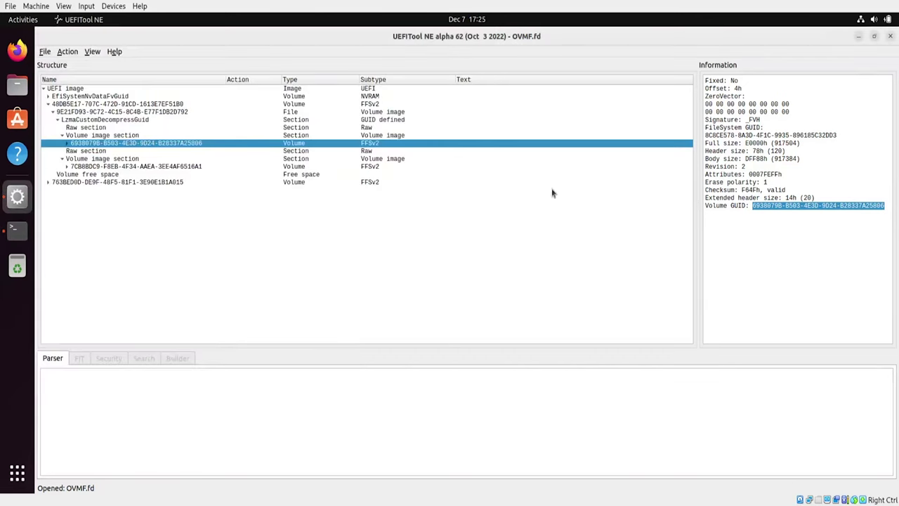
{"action": "left_click", "coordinate": [67, 143]}
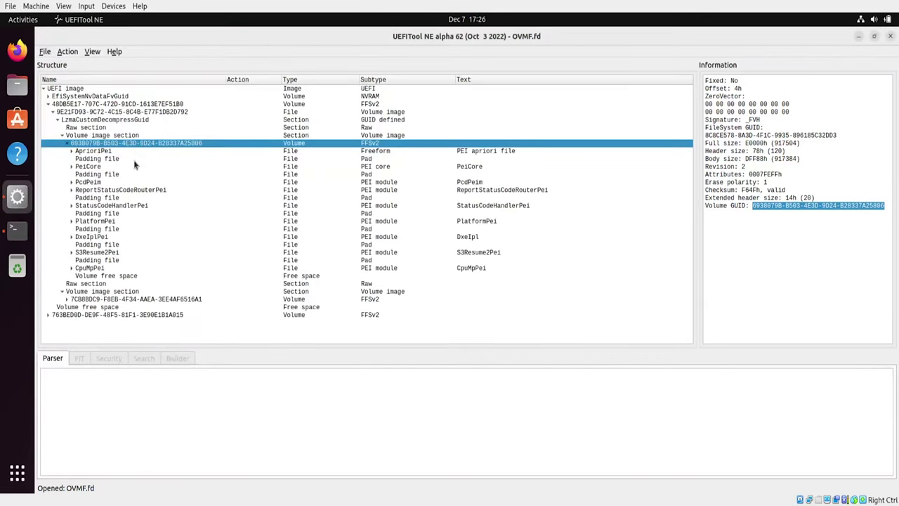
{"action": "left_click", "coordinate": [105, 183]}
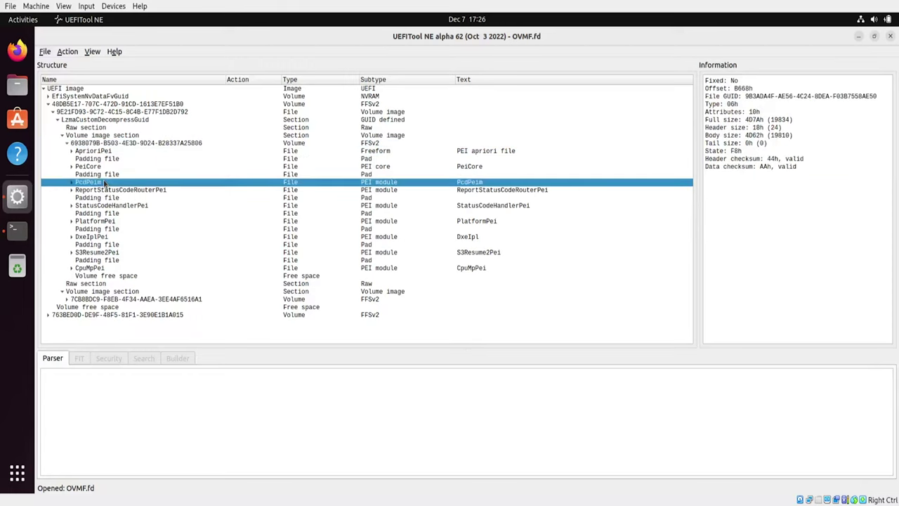
{"action": "left_click", "coordinate": [117, 192]}
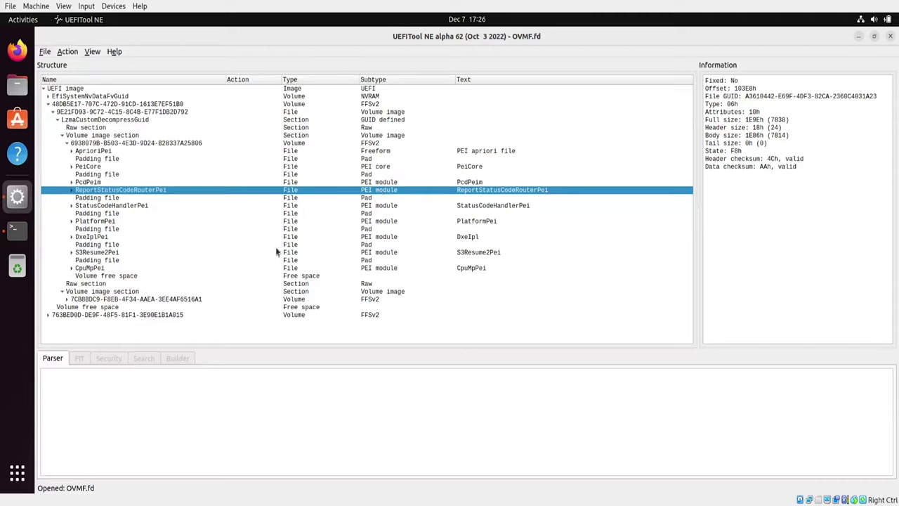
Step: Collapse the PEI section and copy the 7CB8BDC9 DXE volume GUID
{"action": "left_click", "coordinate": [63, 135]}
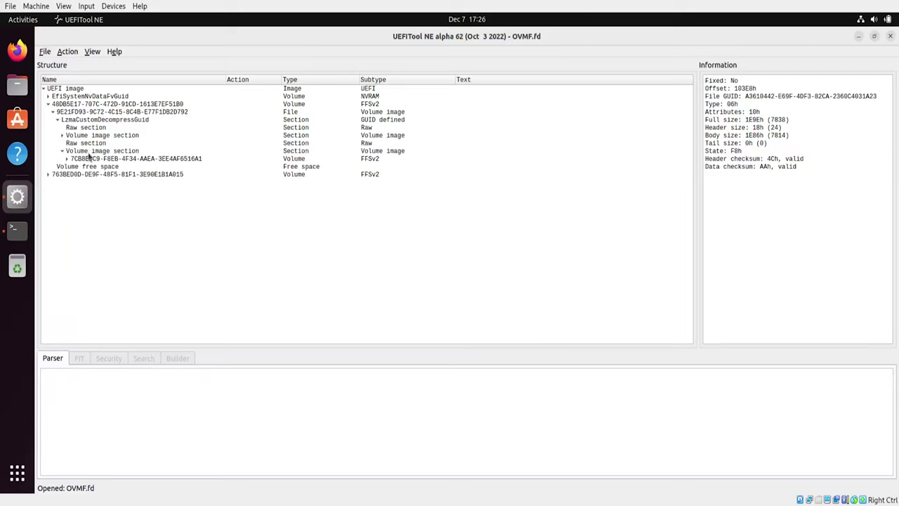
{"action": "left_click", "coordinate": [90, 159]}
{"action": "left_click_drag", "start_coordinate": [753, 206], "coordinate": [886, 209]}
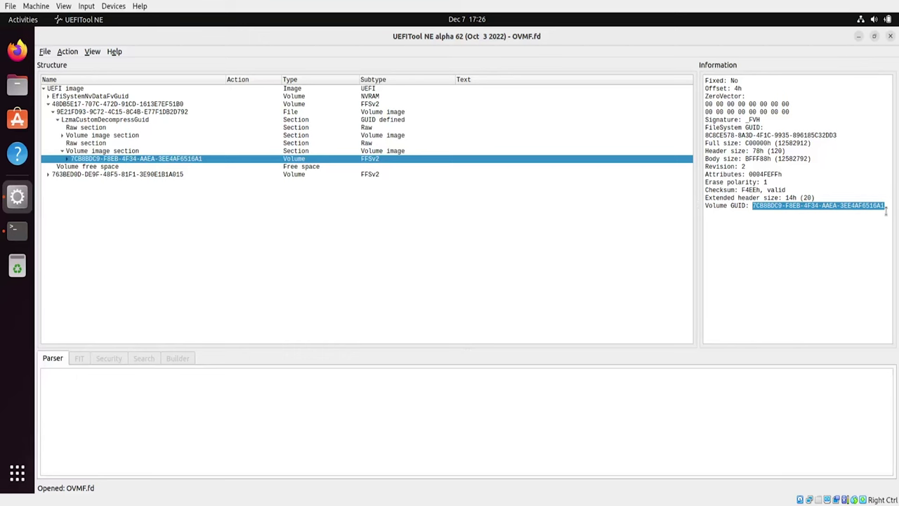
Step: Search vim's FDF for that GUID and highlight the matching FV.DXEFV section
{"action": "left_click", "coordinate": [17, 228]}
{"action": "type", "text": "/"}
{"action": "key", "text": "ctrl+shift+v"}
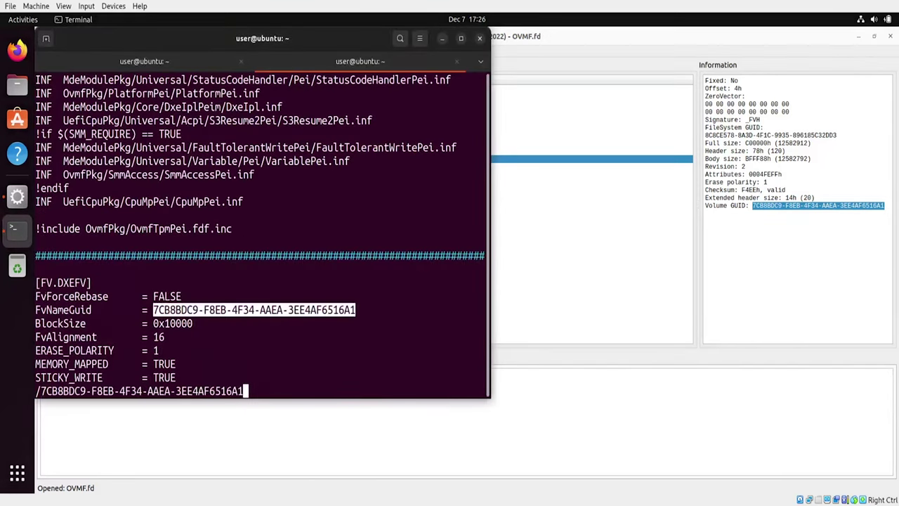
{"action": "key", "text": "Return"}
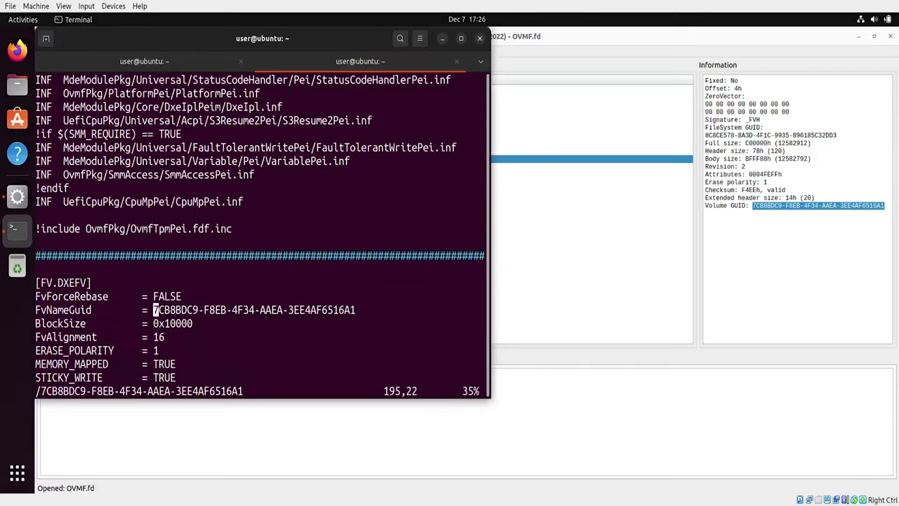
{"action": "double_click", "coordinate": [74, 281]}
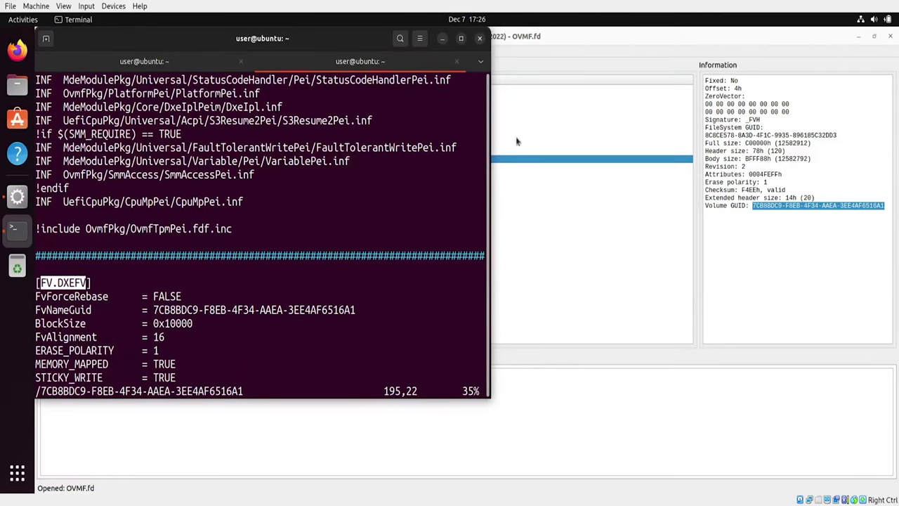
{"action": "left_click", "coordinate": [521, 161]}
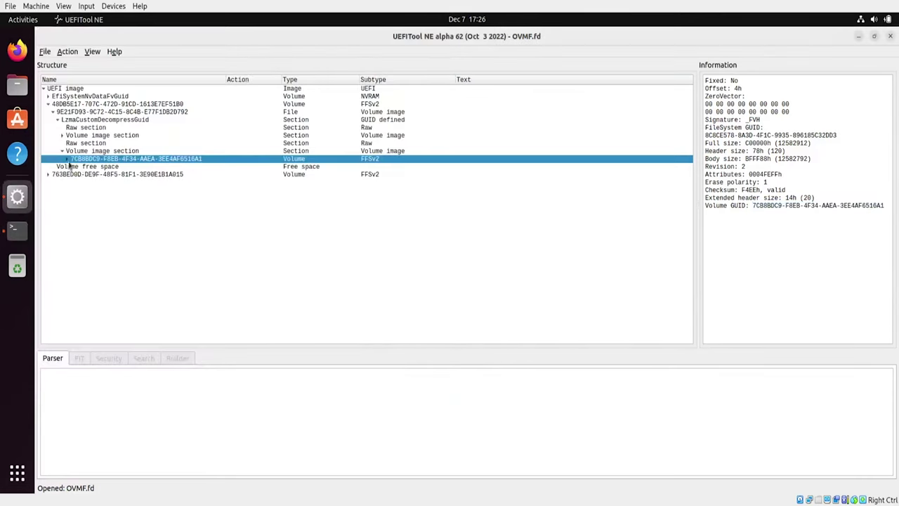
Step: Expand the DXE volume, view DxeCore and RuntimeDxe (606Eh), then collapse it again
{"action": "left_click", "coordinate": [68, 159]}
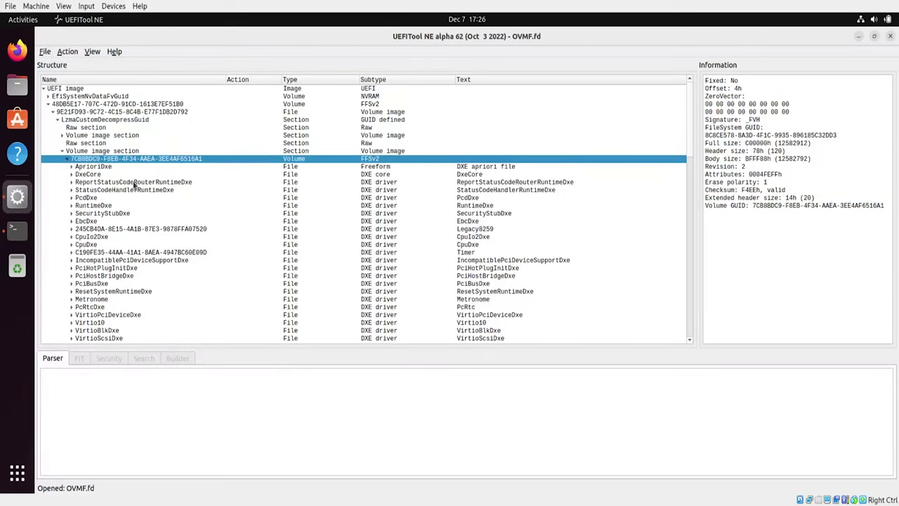
{"action": "left_click", "coordinate": [107, 174]}
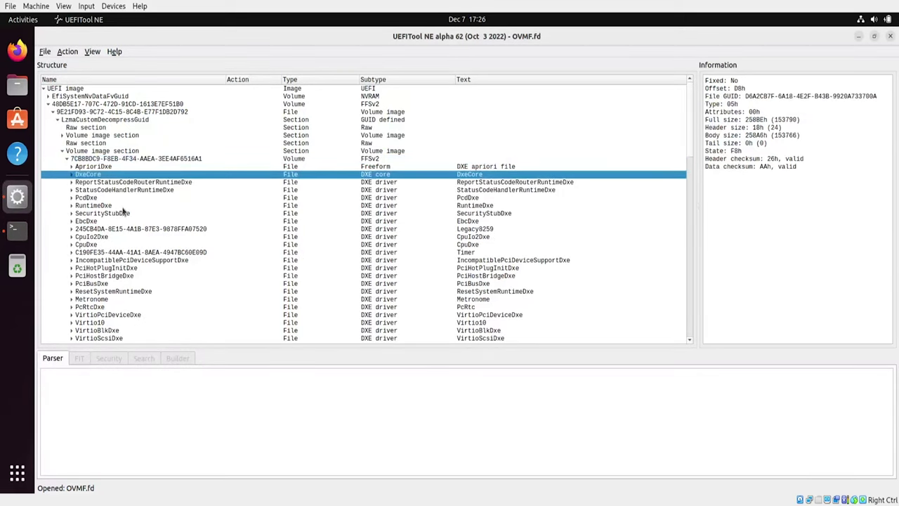
{"action": "left_click", "coordinate": [113, 207]}
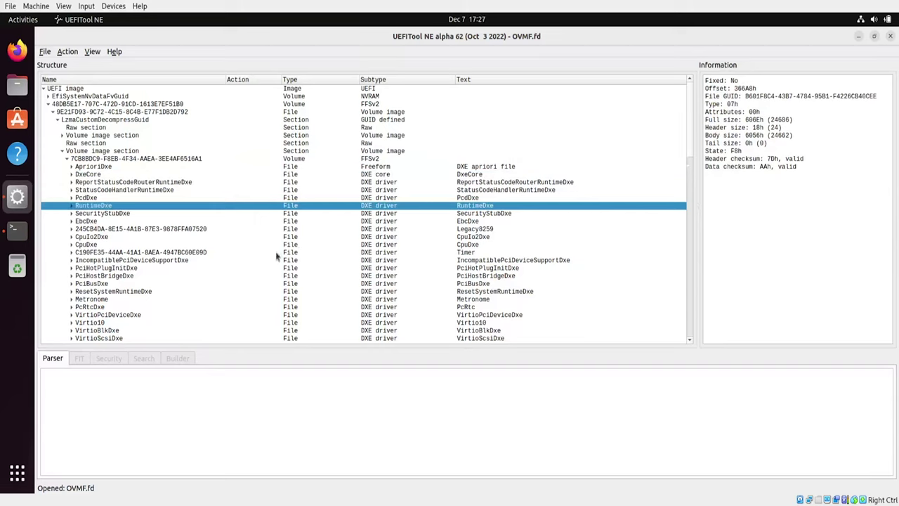
{"action": "left_click", "coordinate": [62, 151]}
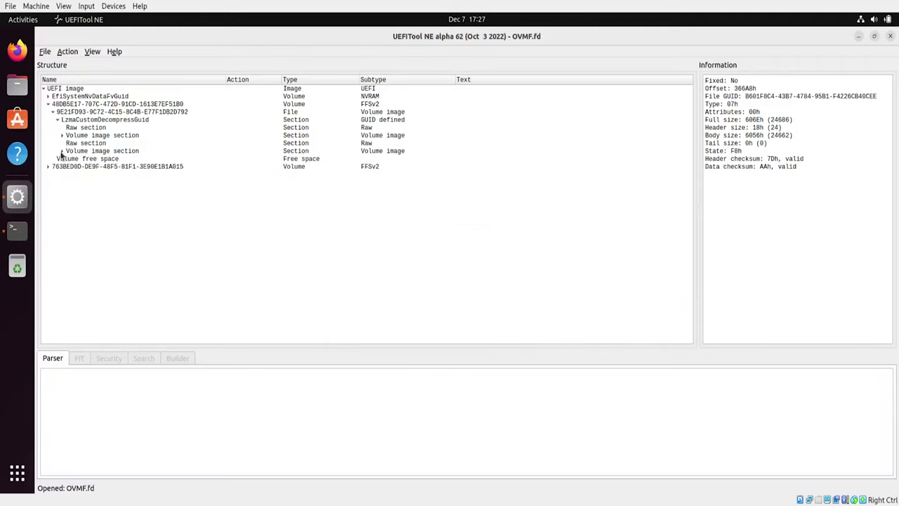
Step: Expand the 763BED0D volume and briefly unfold SecMain's sections before folding it
{"action": "left_click", "coordinate": [48, 166]}
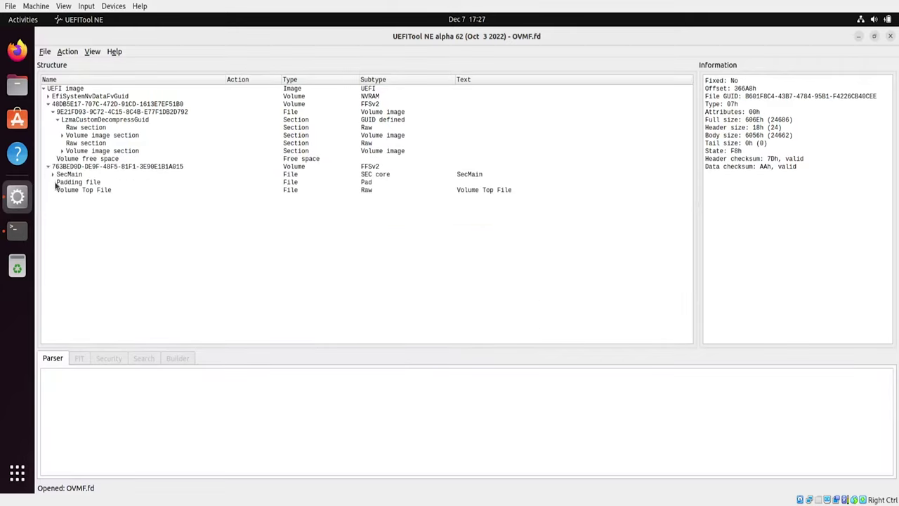
{"action": "left_click", "coordinate": [53, 174]}
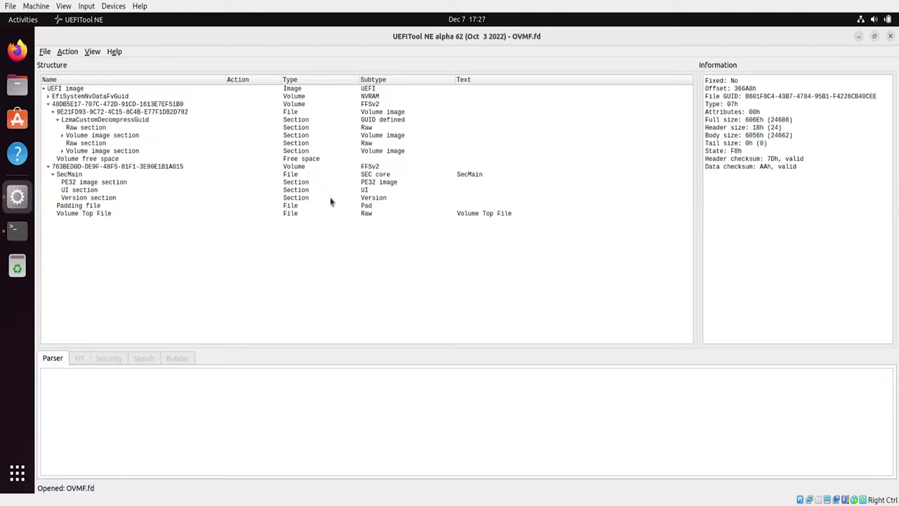
{"action": "left_click", "coordinate": [53, 174]}
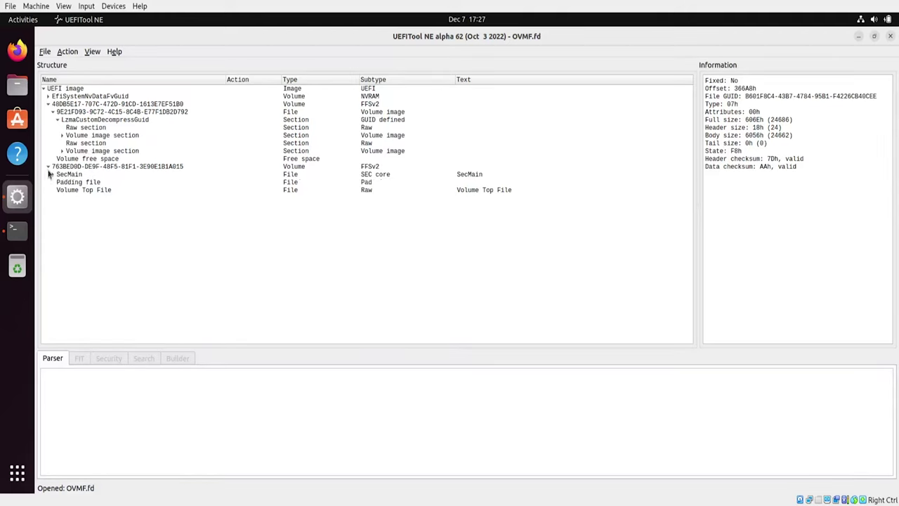
Step: Re-expand the DXE volume, scroll down and select UiApp (full size 23DAEh)
{"action": "left_click", "coordinate": [62, 151]}
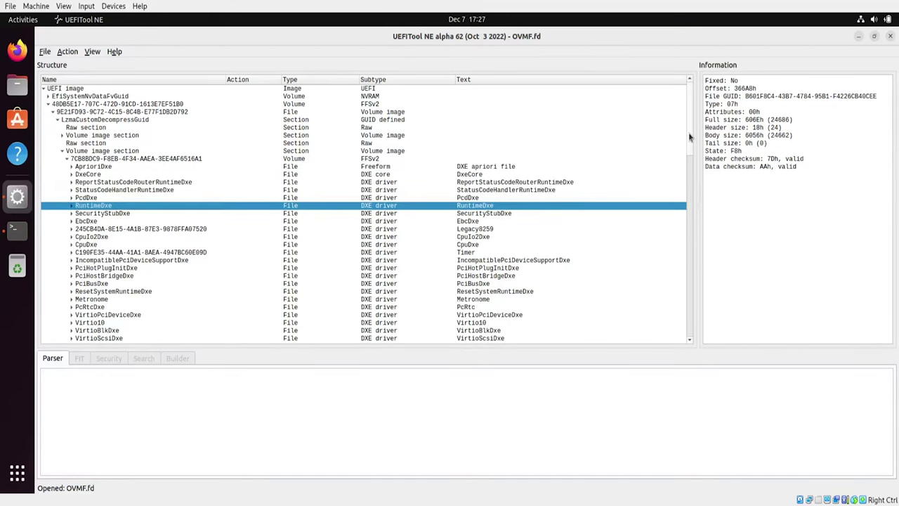
{"action": "left_click_drag", "start_coordinate": [689, 137], "coordinate": [693, 199]}
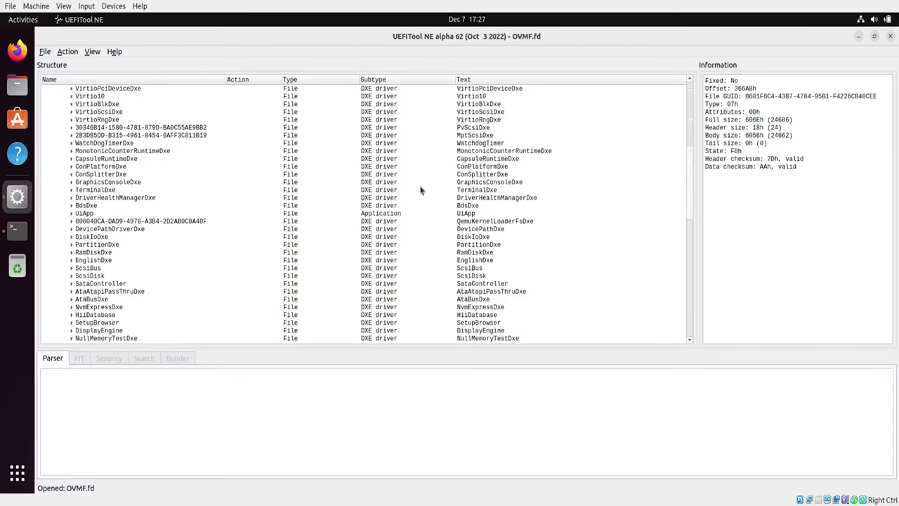
{"action": "left_click", "coordinate": [404, 214]}
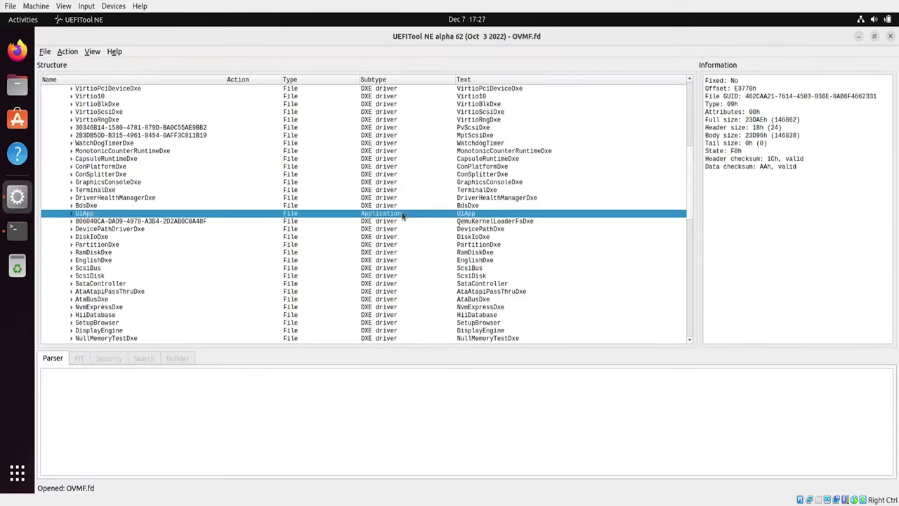